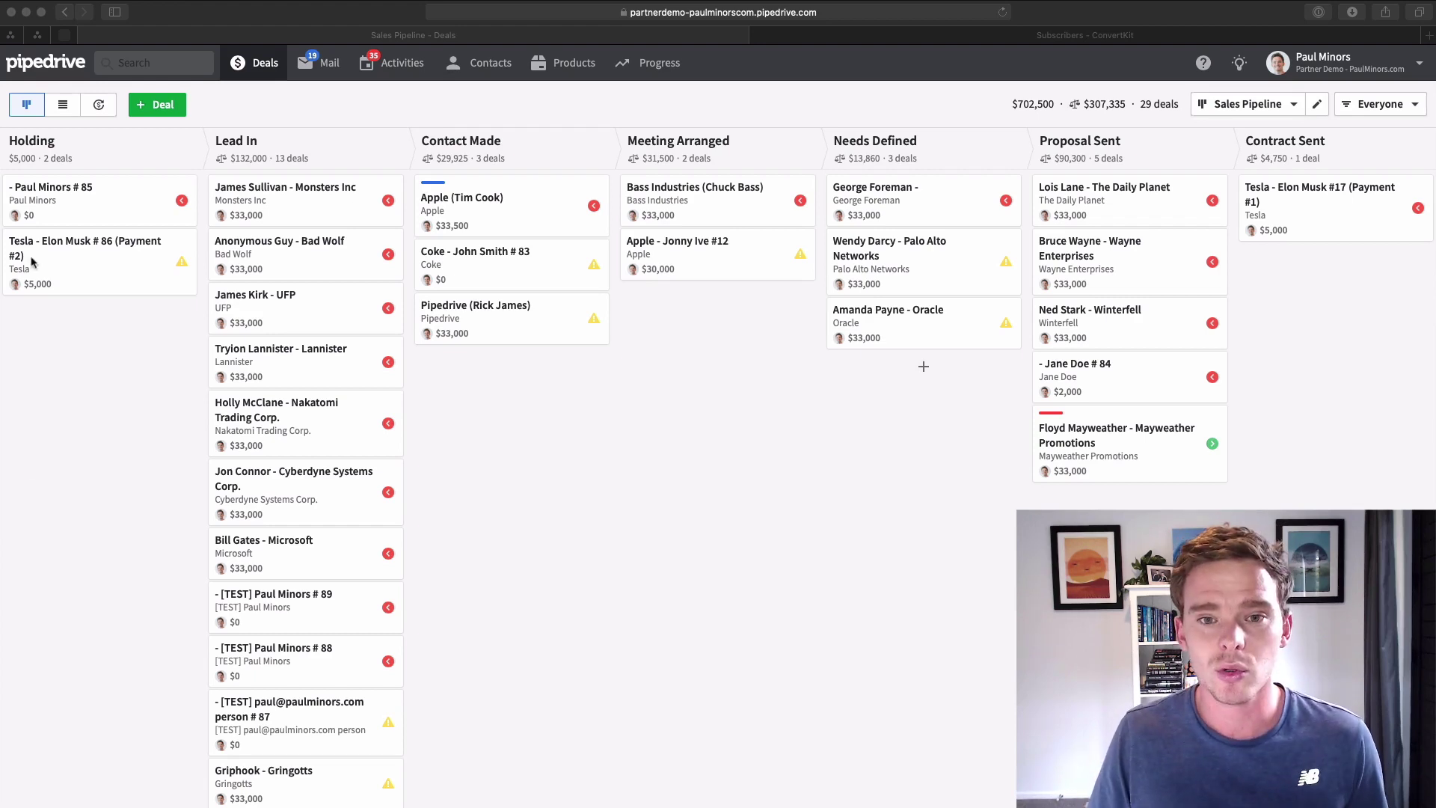
Step: Open the People list from Contacts and scroll through its 42 contacts
{"action": "mouse_move", "coordinate": [482, 68]}
{"action": "left_click", "coordinate": [483, 104]}
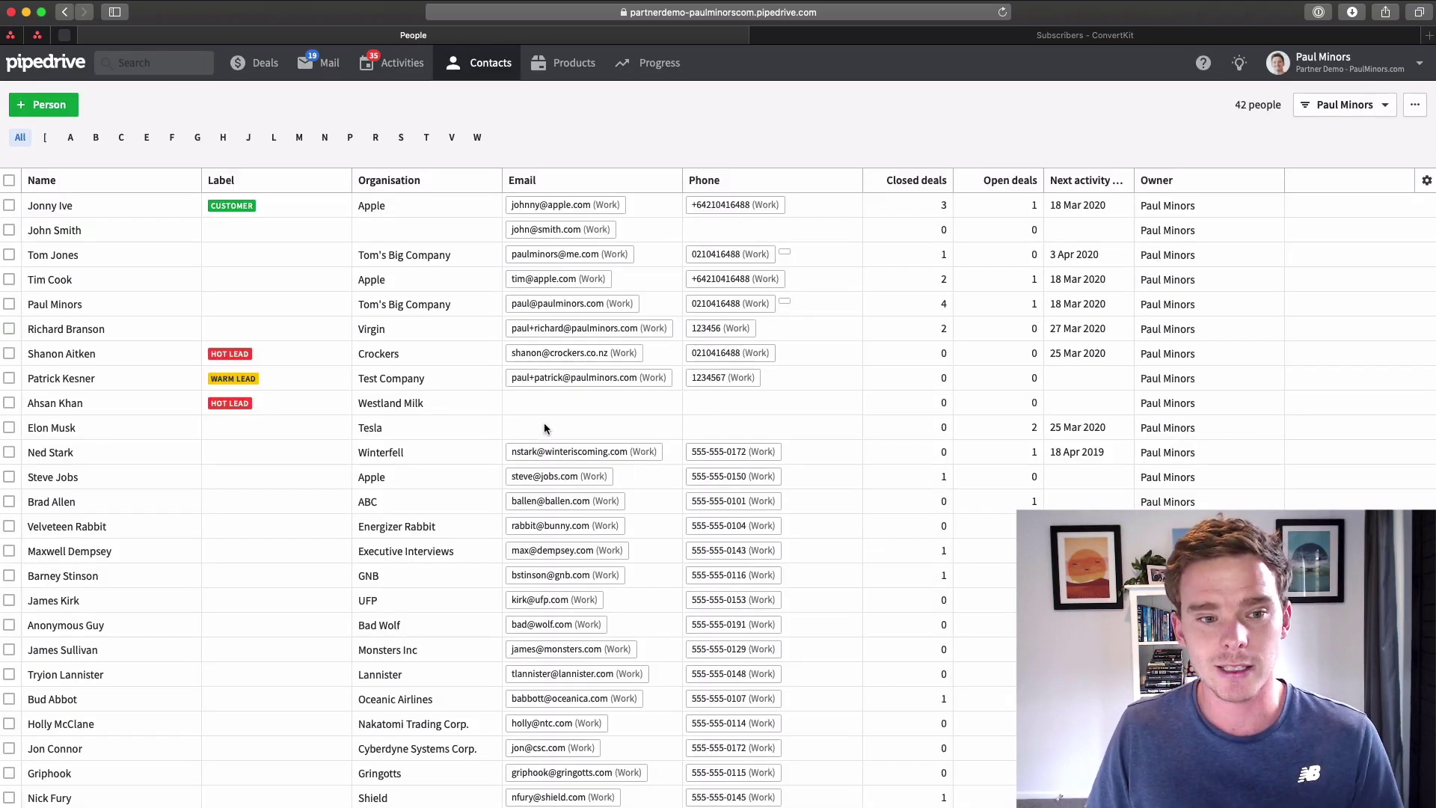
{"action": "scroll", "coordinate": [535, 430], "scroll_direction": "down", "scroll_amount": 3}
{"action": "scroll", "coordinate": [533, 425], "scroll_direction": "up", "scroll_amount": 3}
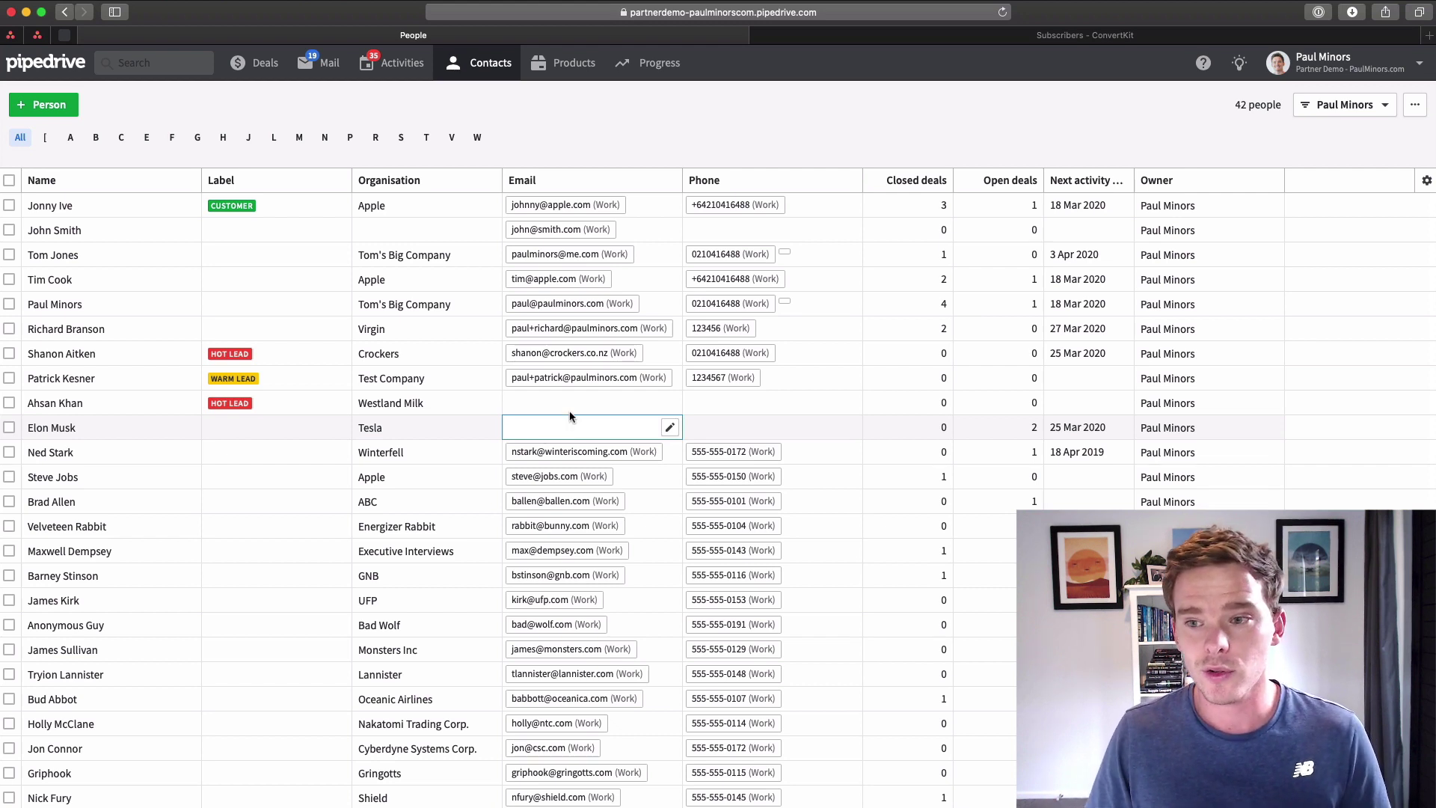
Step: Show the saved people filters in the owner/filter dropdown
{"action": "left_click", "coordinate": [1358, 120]}
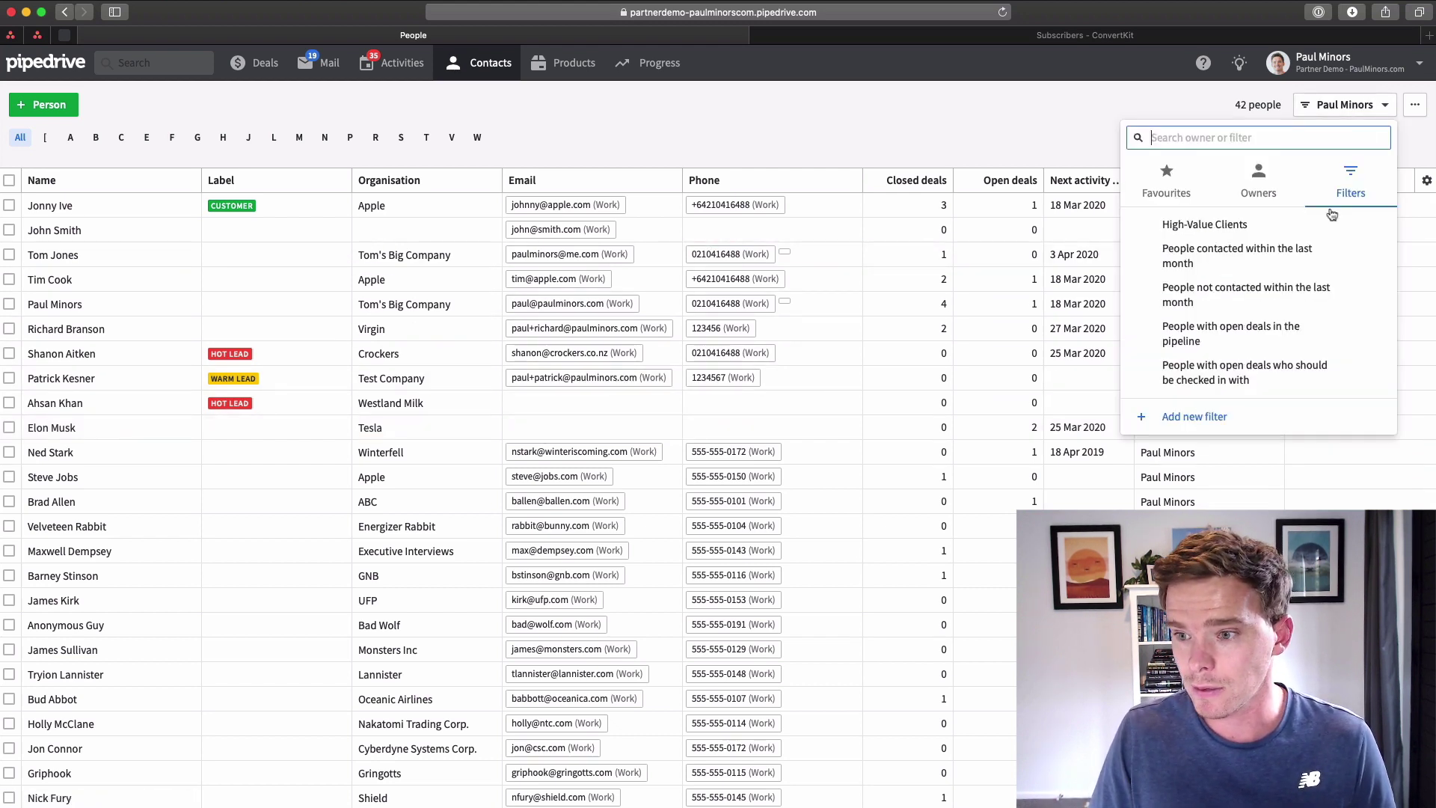
{"action": "left_click", "coordinate": [472, 75]}
{"action": "mouse_move", "coordinate": [472, 74]}
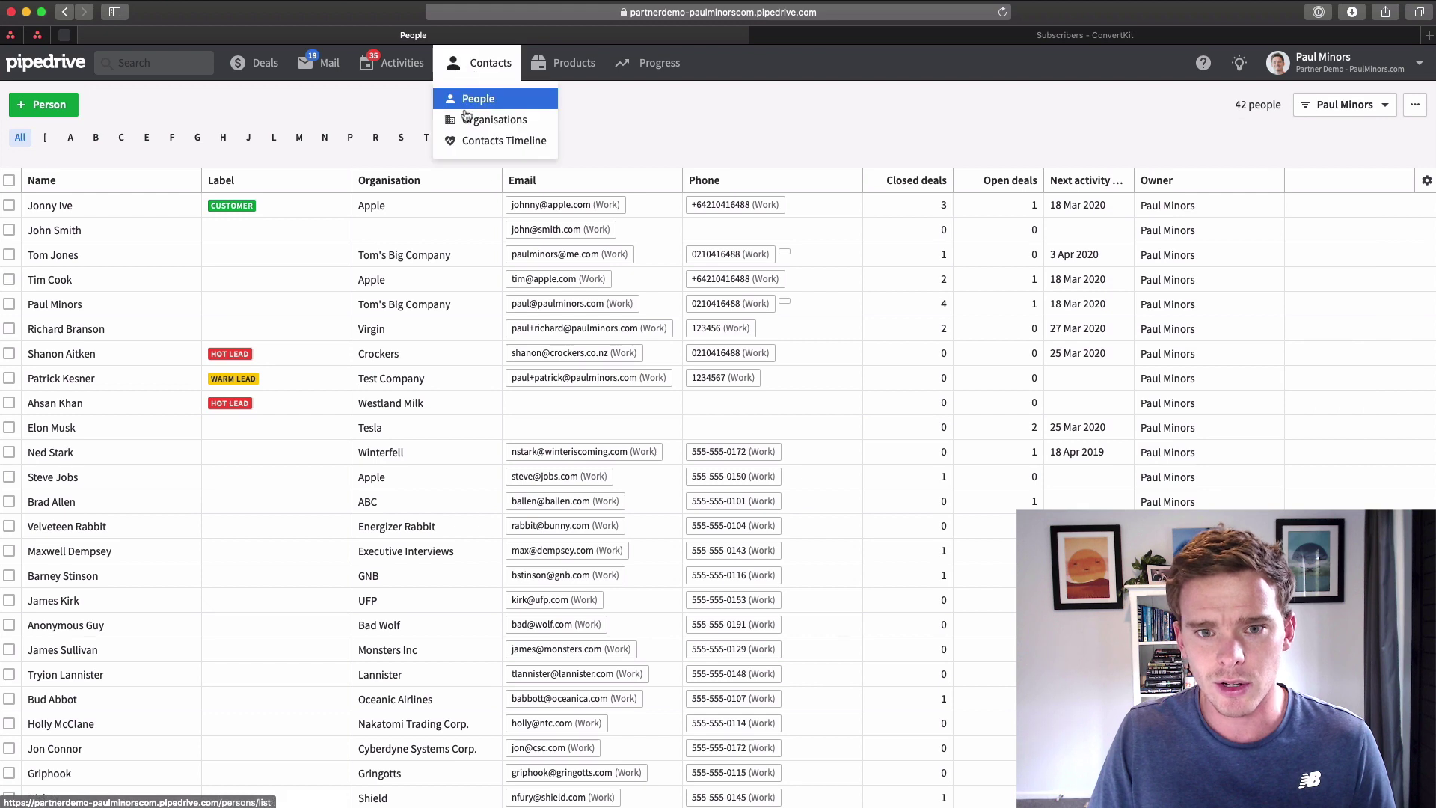
{"action": "left_click", "coordinate": [1347, 105]}
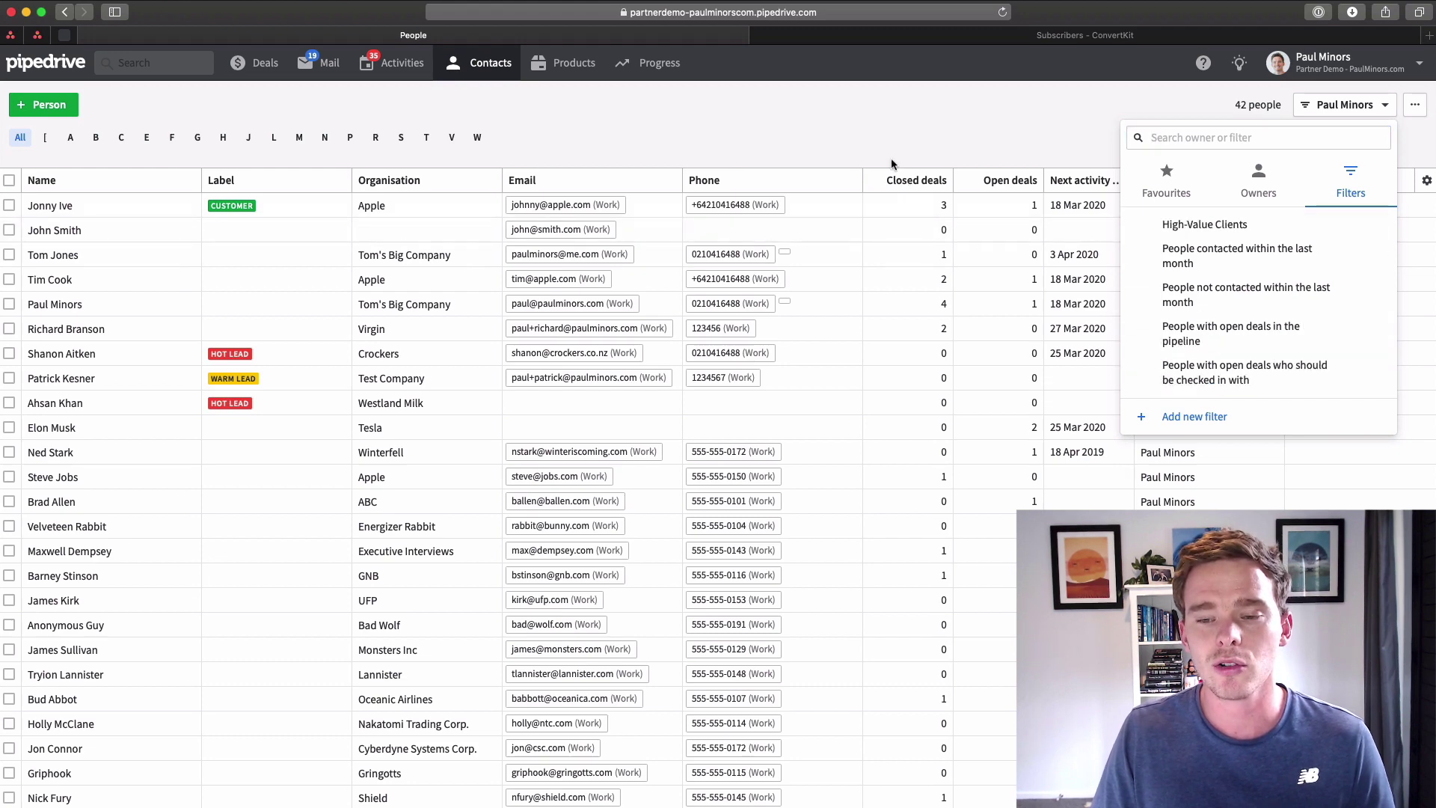
Step: Inspect the High-Value Clients filter's conditions (deal value at least 2,000, status Won) without saving
{"action": "left_click", "coordinate": [1379, 226]}
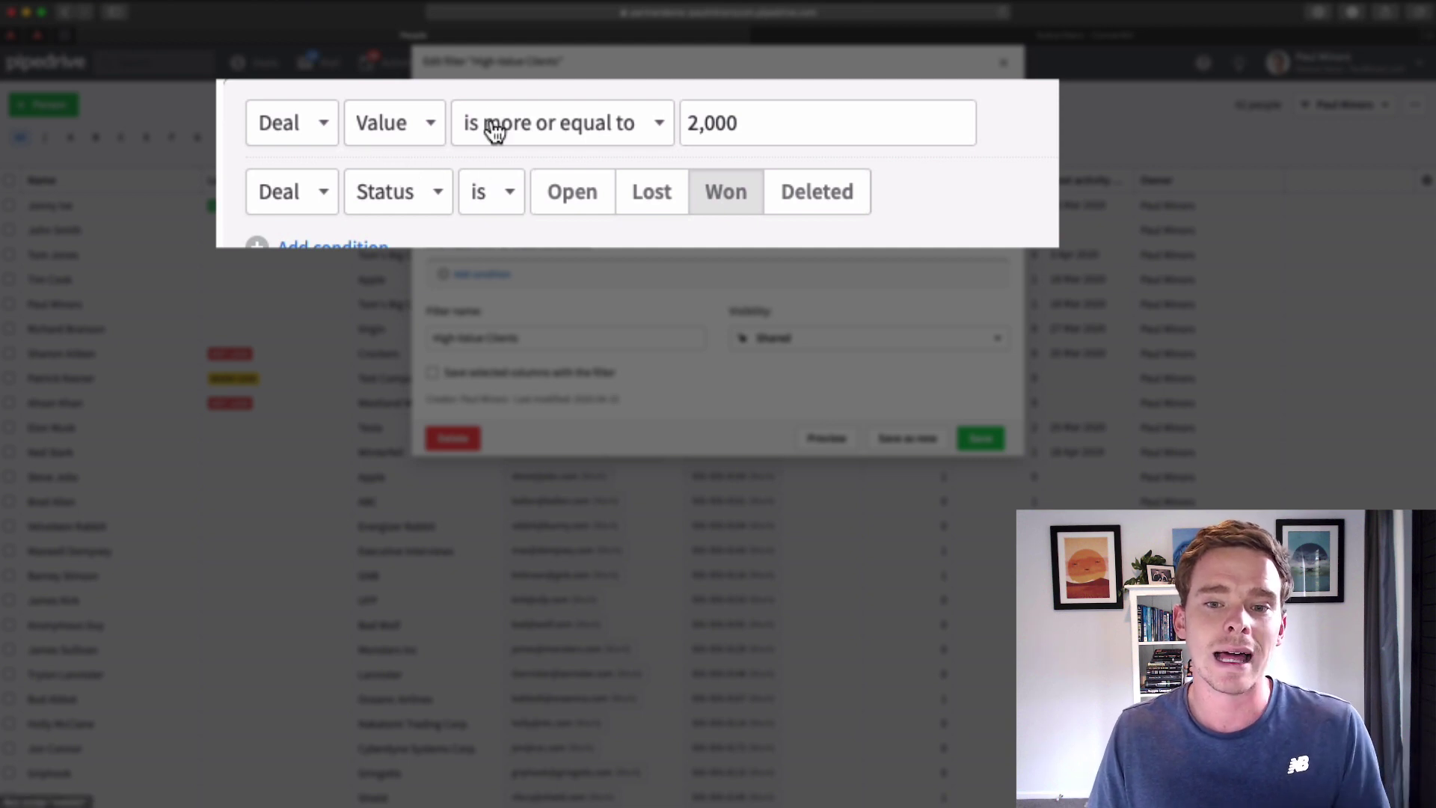
{"action": "left_click_drag", "start_coordinate": [743, 133], "coordinate": [641, 130]}
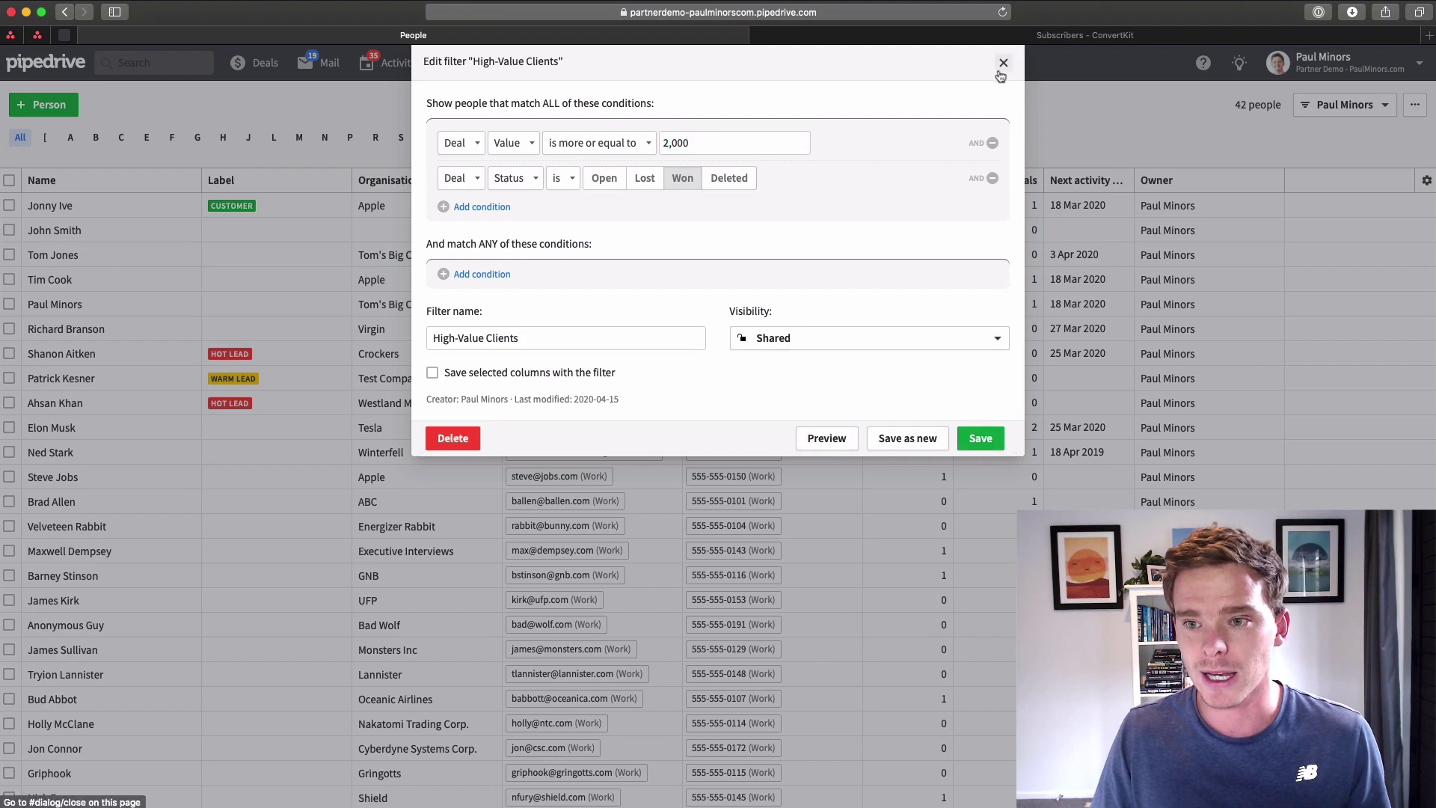
{"action": "left_click", "coordinate": [1003, 63]}
{"action": "left_click", "coordinate": [1345, 104]}
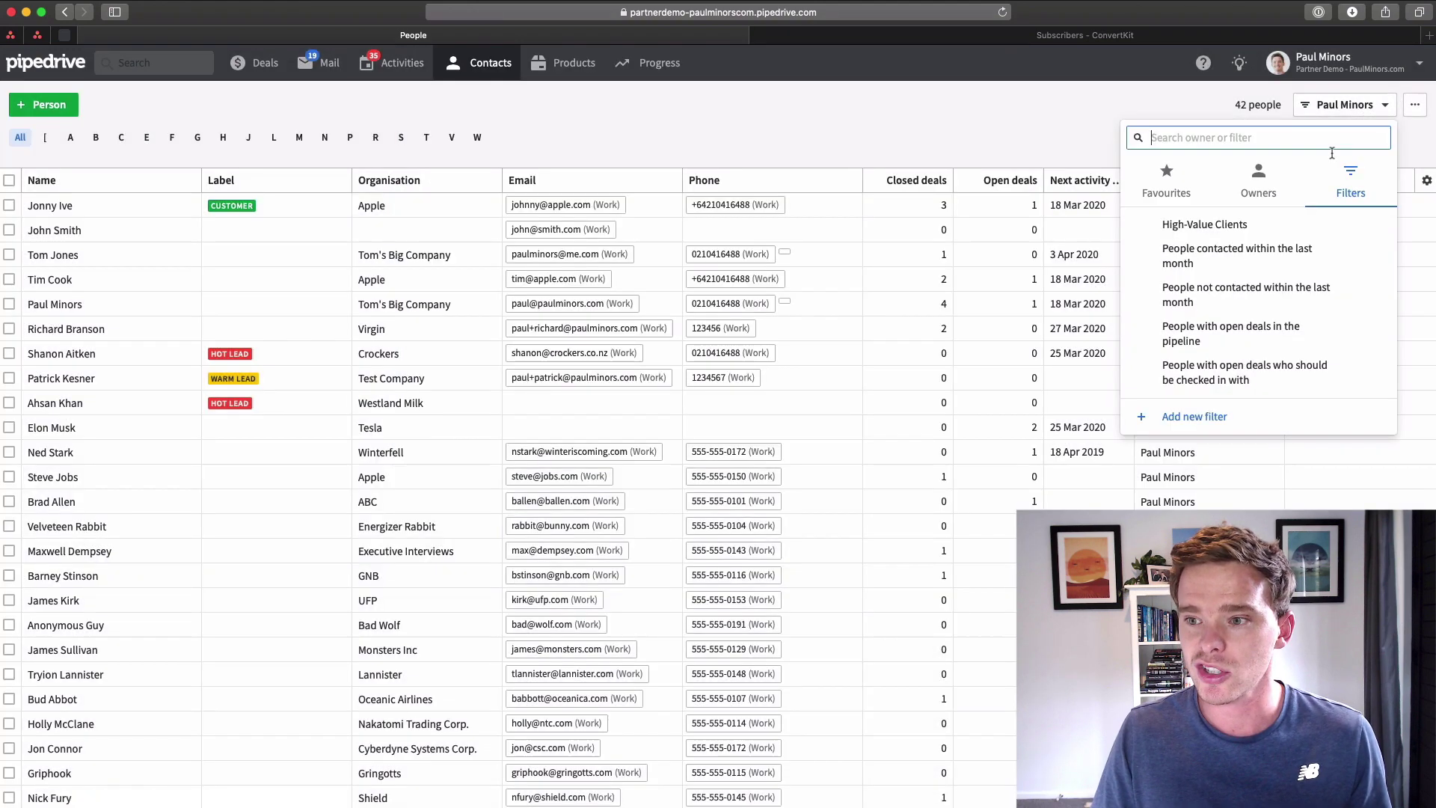
Step: Apply the High-Value Clients filter, then try and cancel a group email to all 10 people
{"action": "left_click", "coordinate": [1256, 229]}
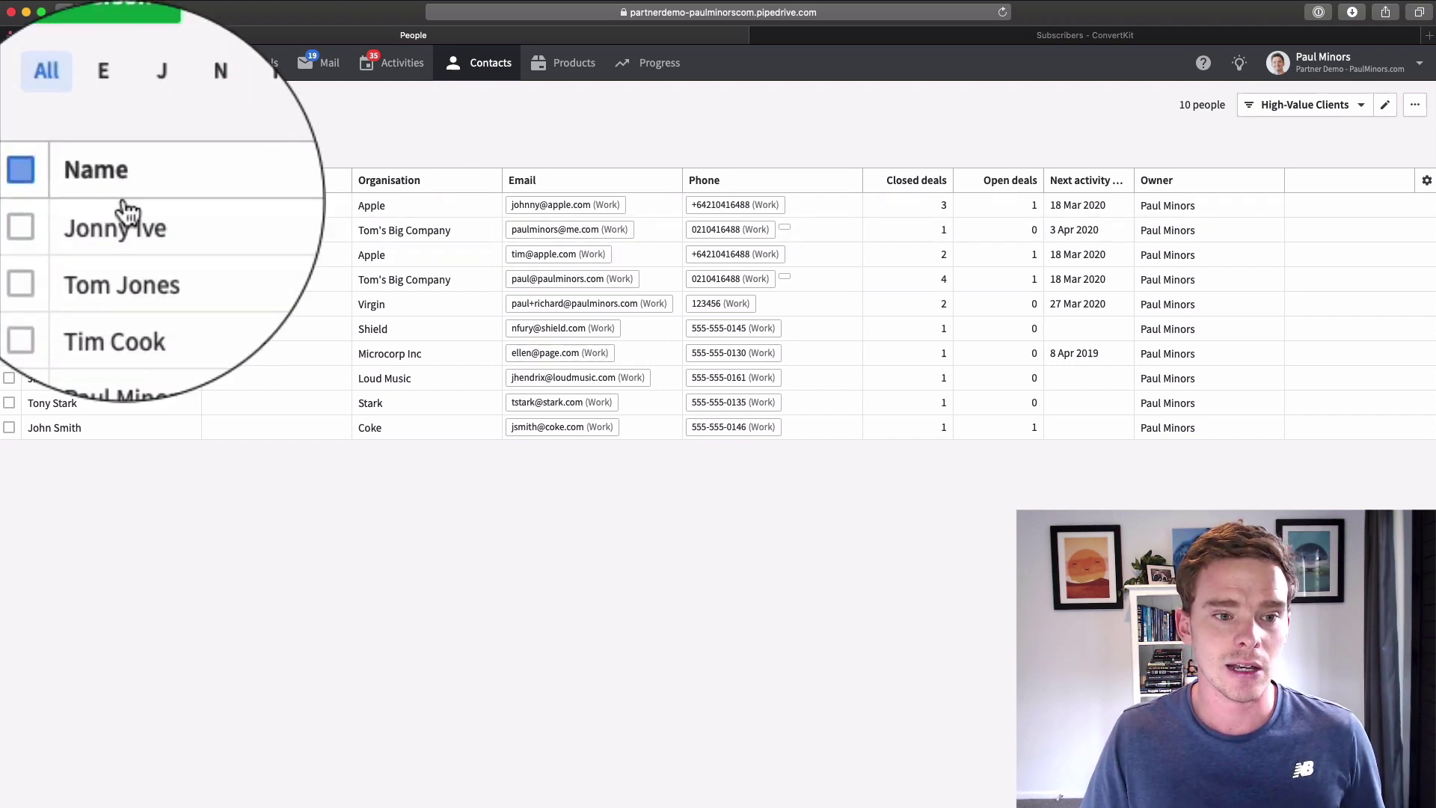
{"action": "left_click", "coordinate": [9, 180]}
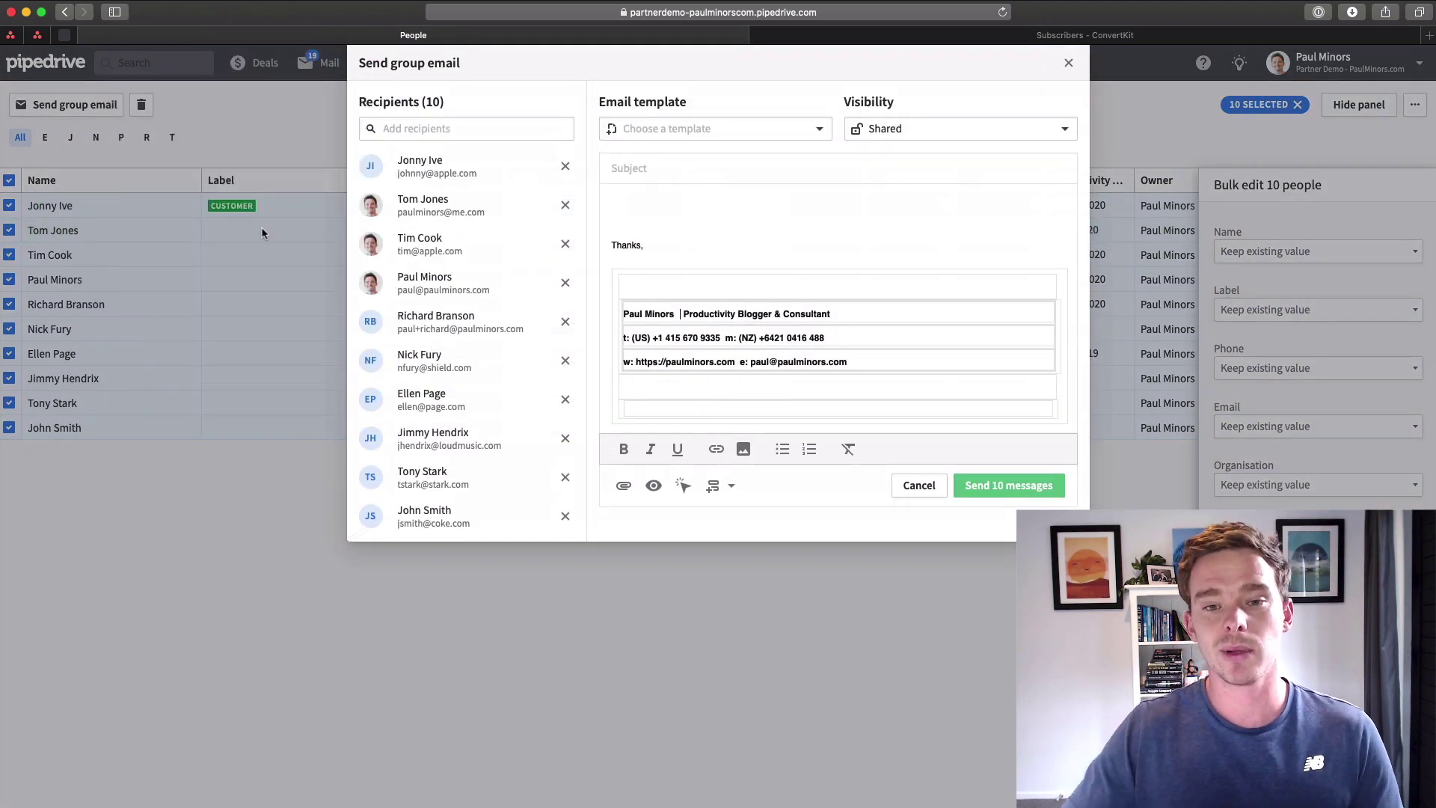
{"action": "left_click", "coordinate": [902, 485]}
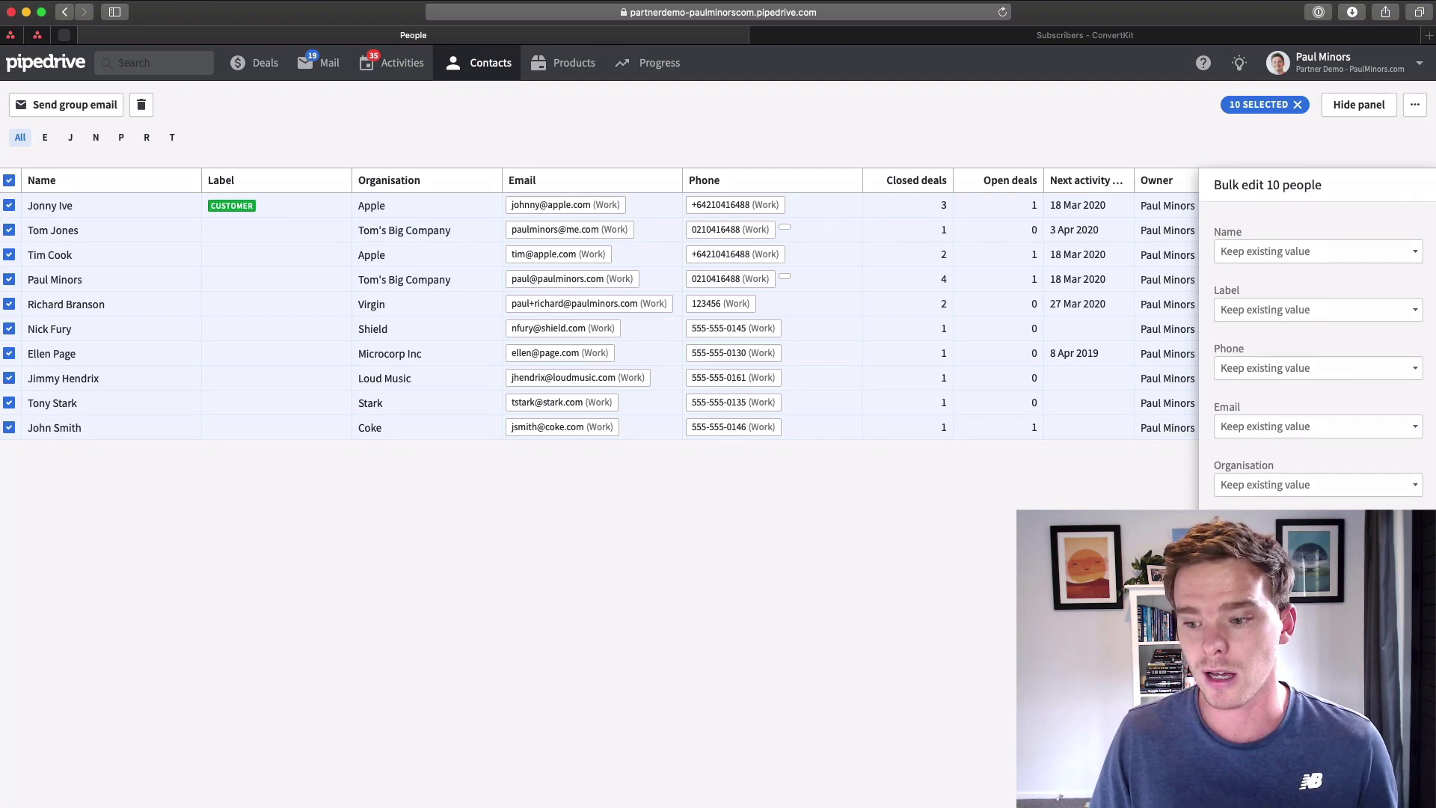
{"action": "key", "text": "Escape"}
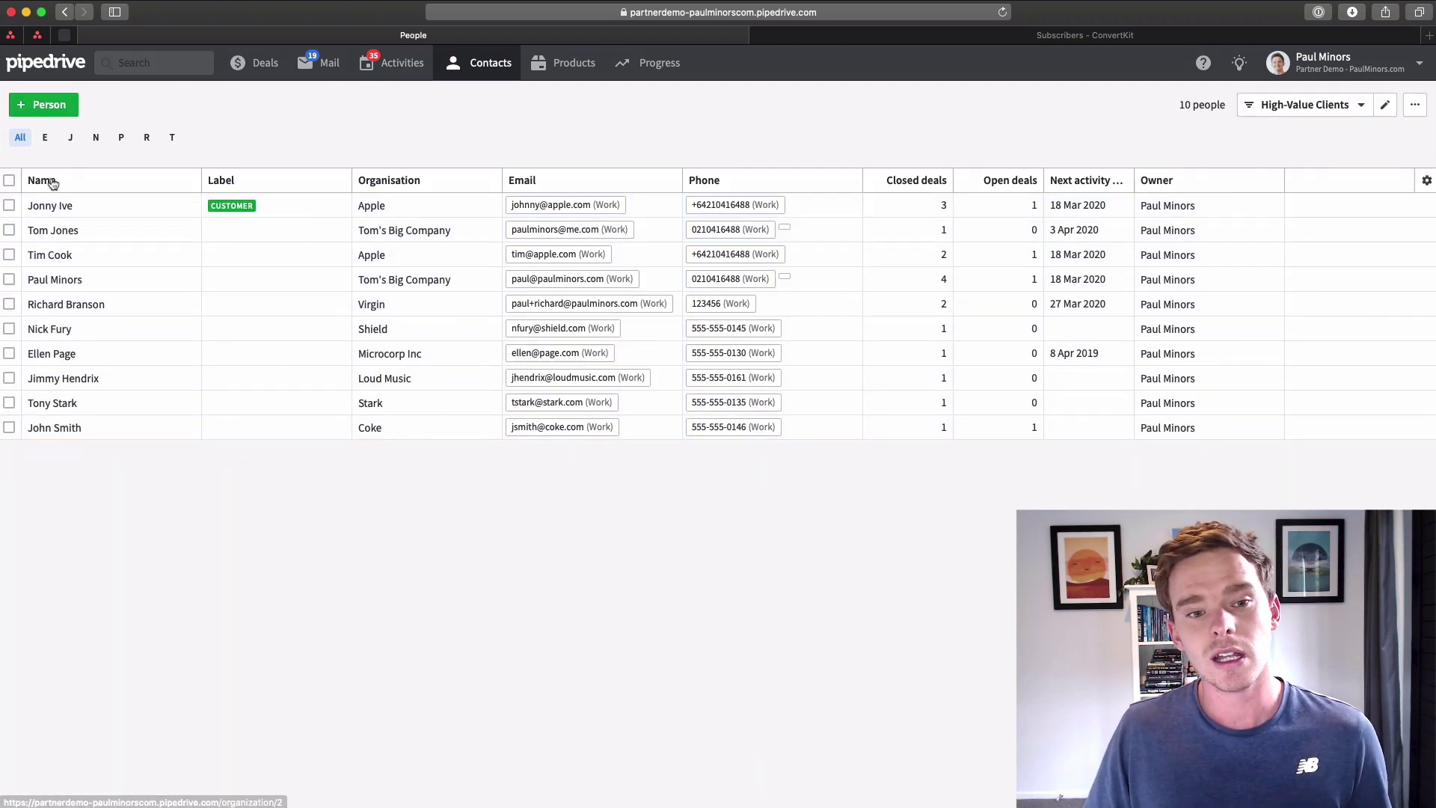
Step: Open the Apple contact's details page and view its label choices
{"action": "left_click", "coordinate": [64, 209]}
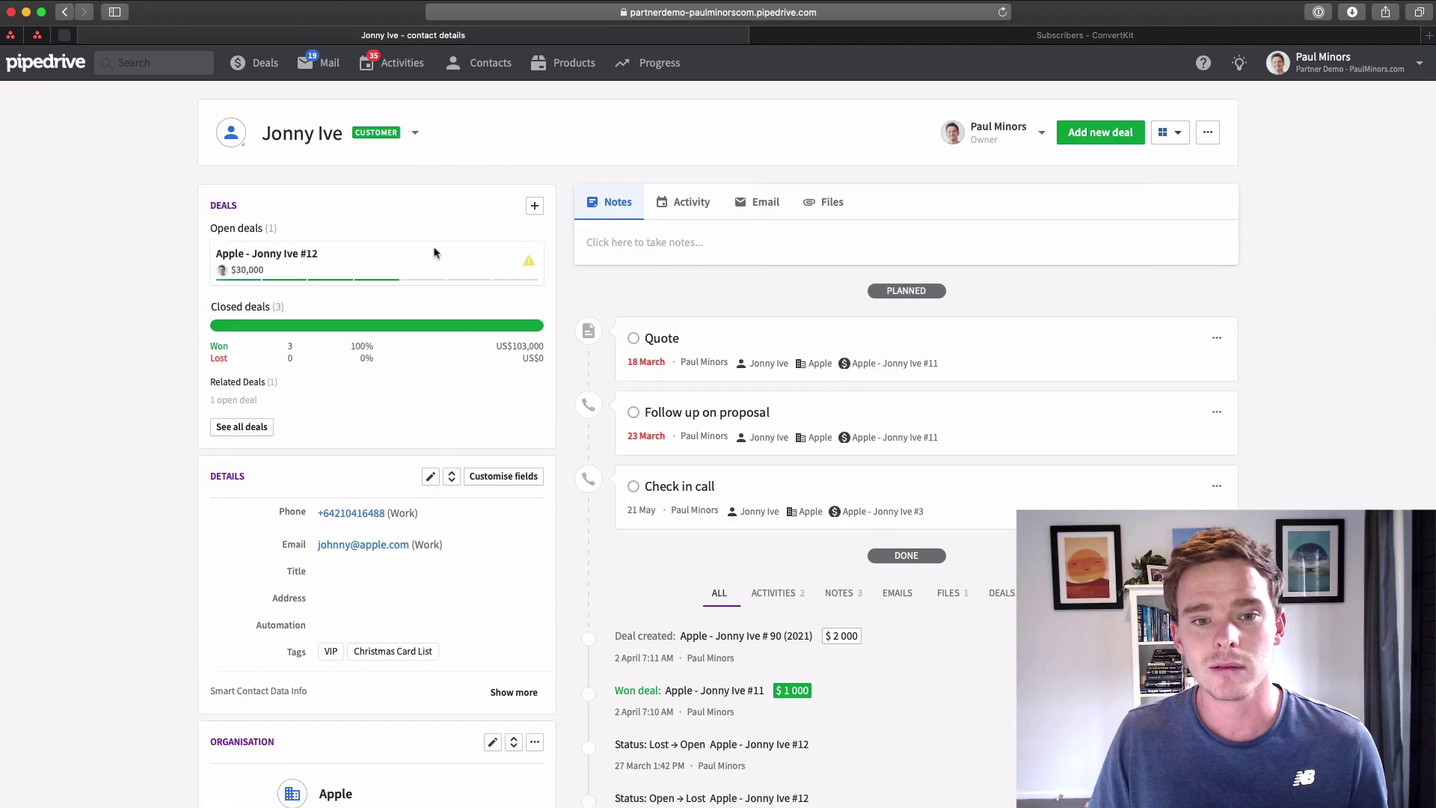
{"action": "left_click", "coordinate": [415, 132]}
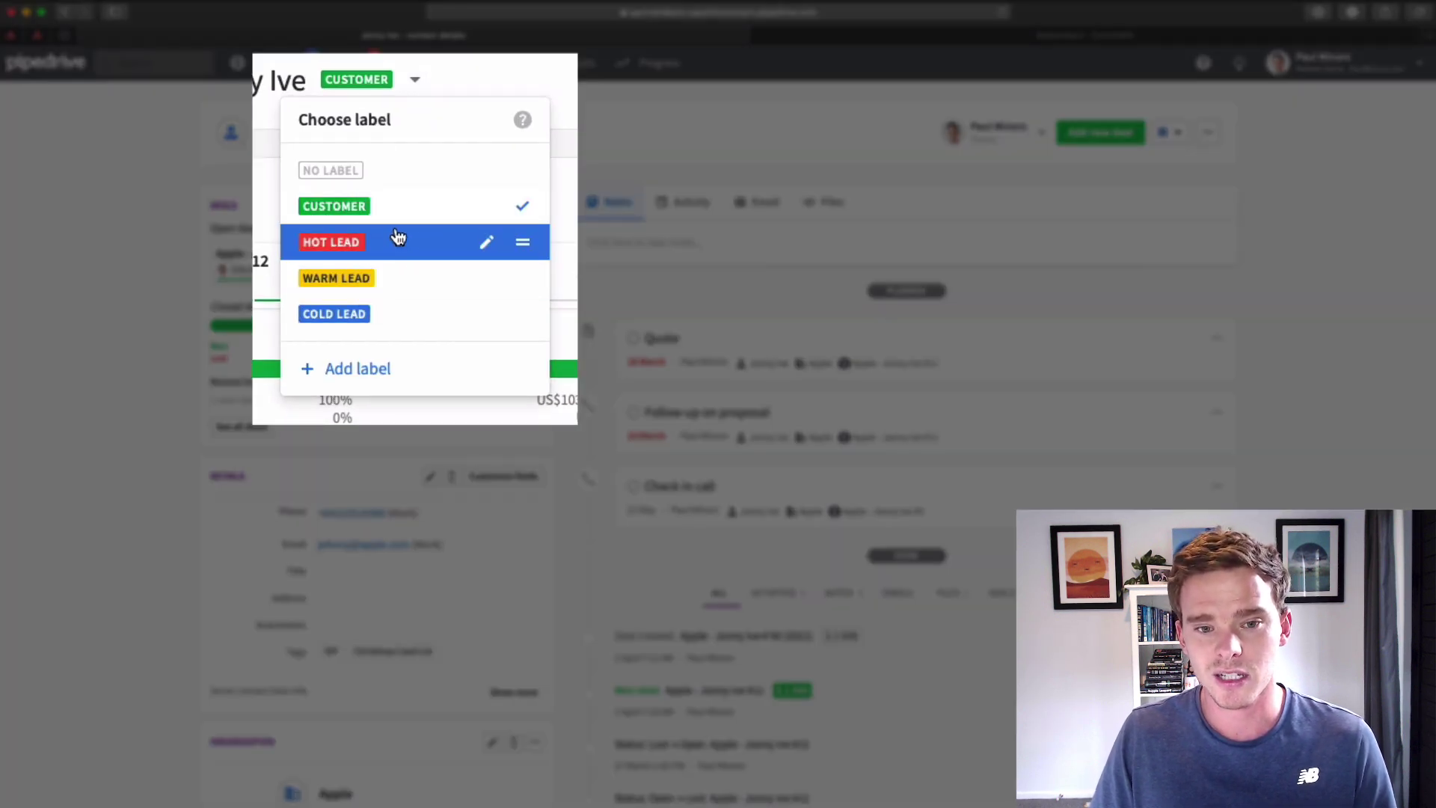
{"action": "scroll", "coordinate": [385, 316], "scroll_direction": "down", "scroll_amount": 3}
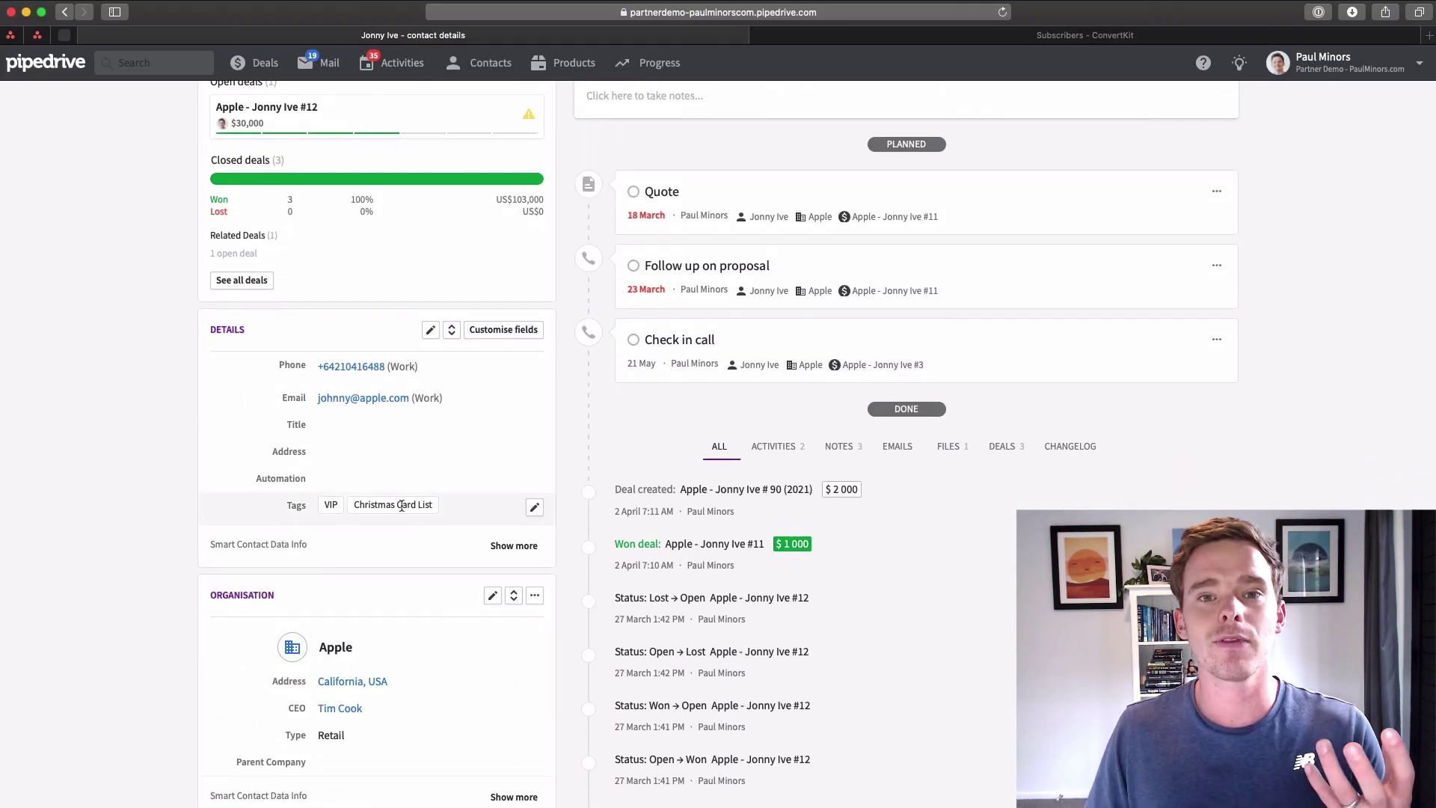
Step: Try adding a Retainer Client tag, then discard it, keeping VIP and Christmas Card List
{"action": "left_click", "coordinate": [532, 511]}
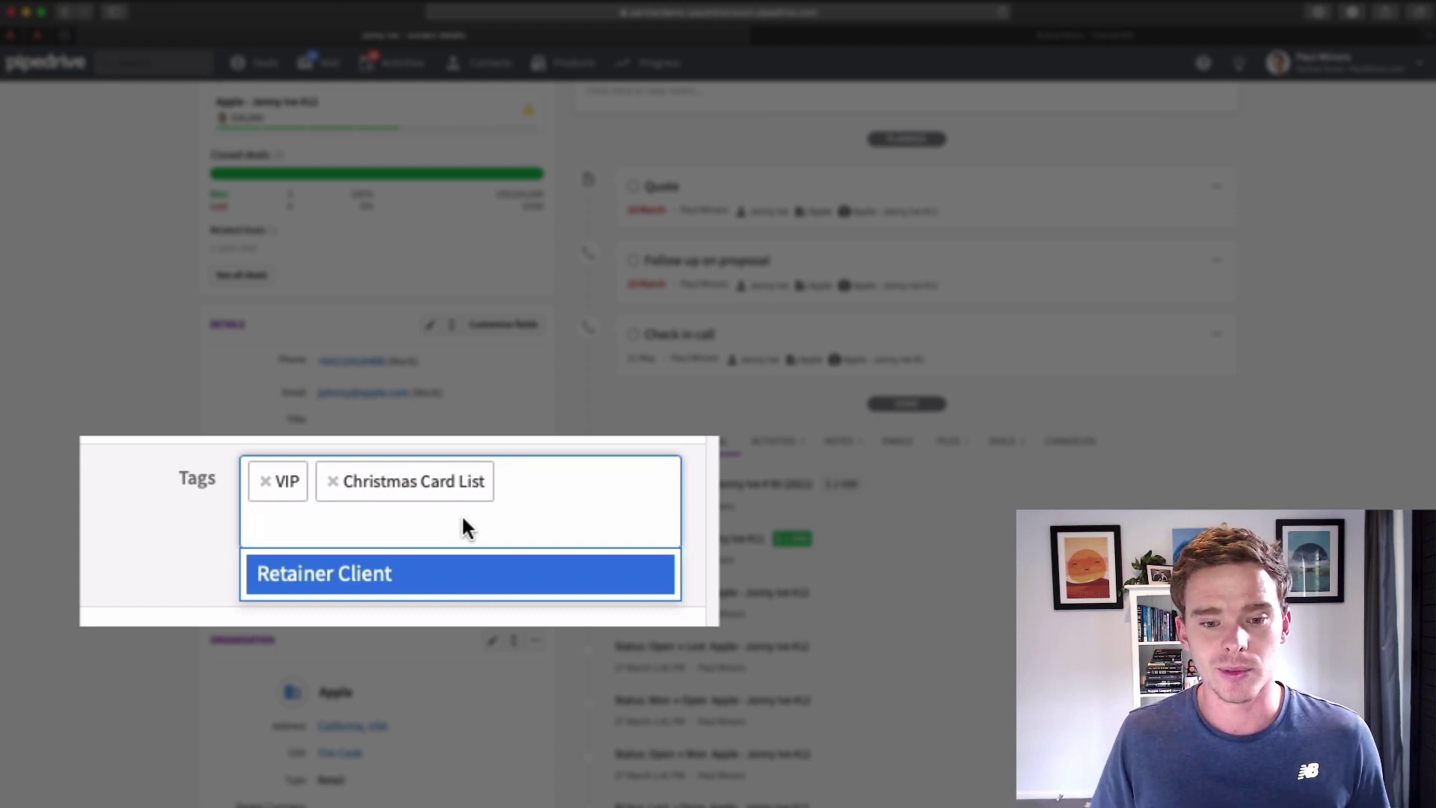
{"action": "left_click", "coordinate": [255, 487]}
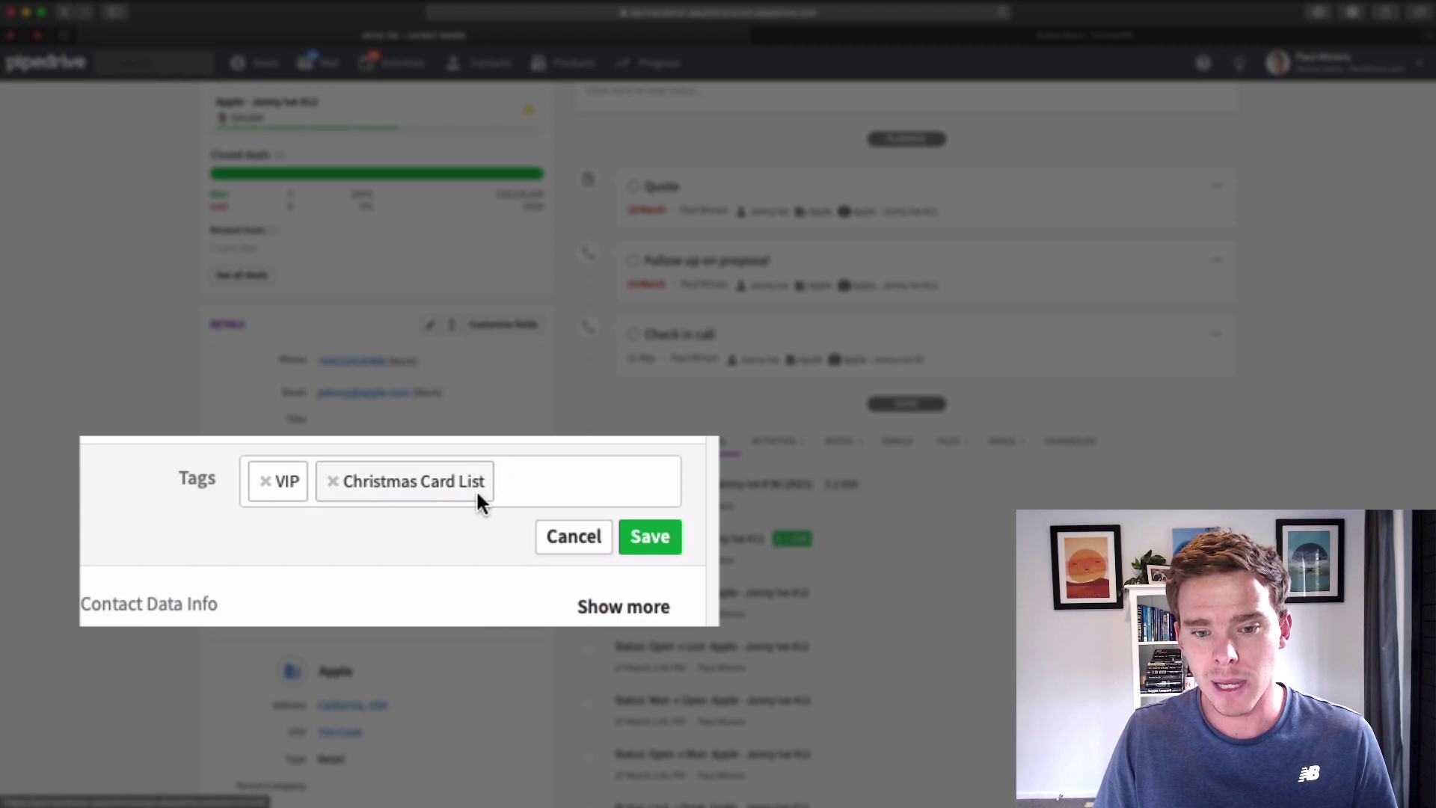
{"action": "left_click", "coordinate": [546, 488]}
{"action": "left_click", "coordinate": [368, 587]}
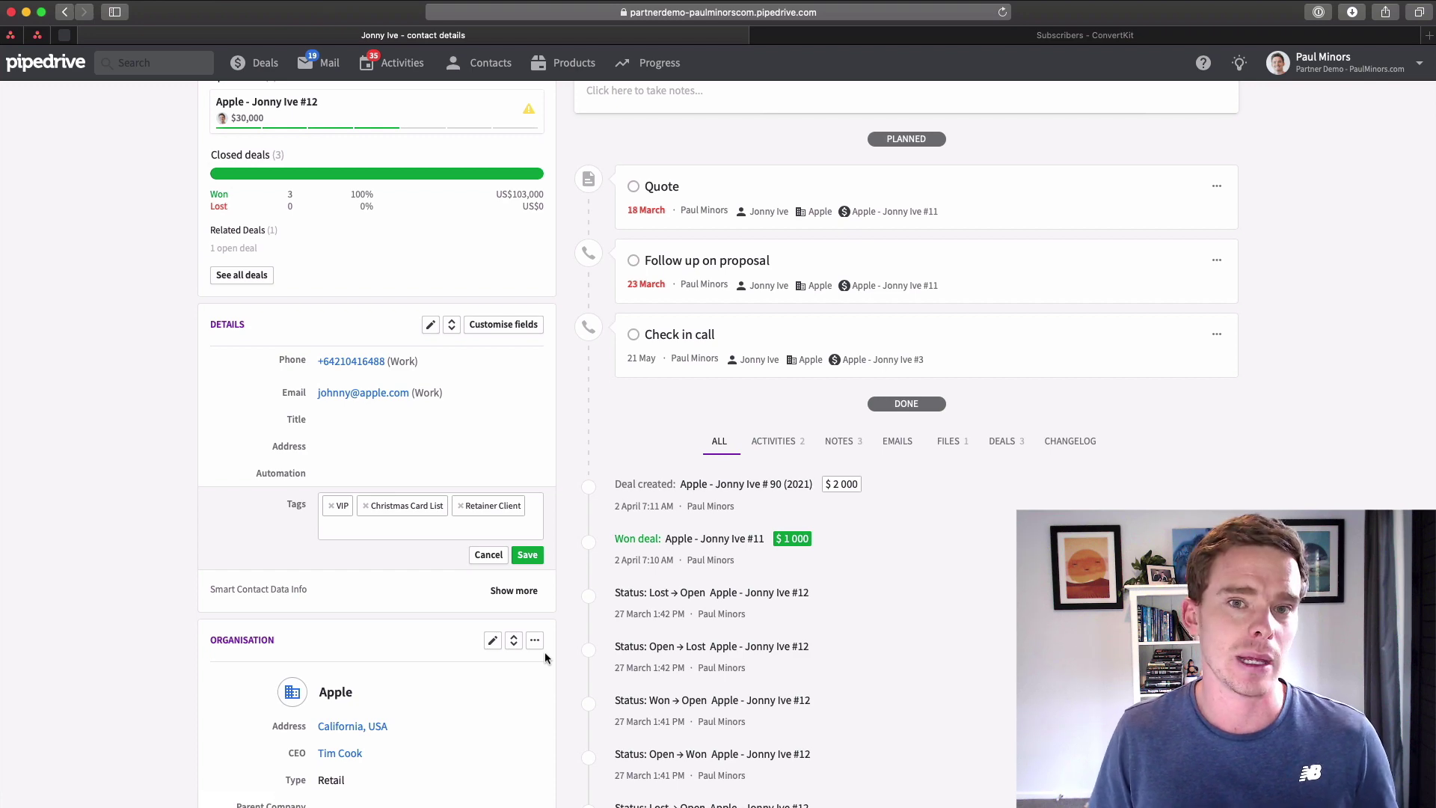
{"action": "key", "text": "BackSpace"}
{"action": "key", "text": "Return"}
Step: Return to the 10-person People list, selecting and then deselecting all of them
{"action": "mouse_move", "coordinate": [471, 63]}
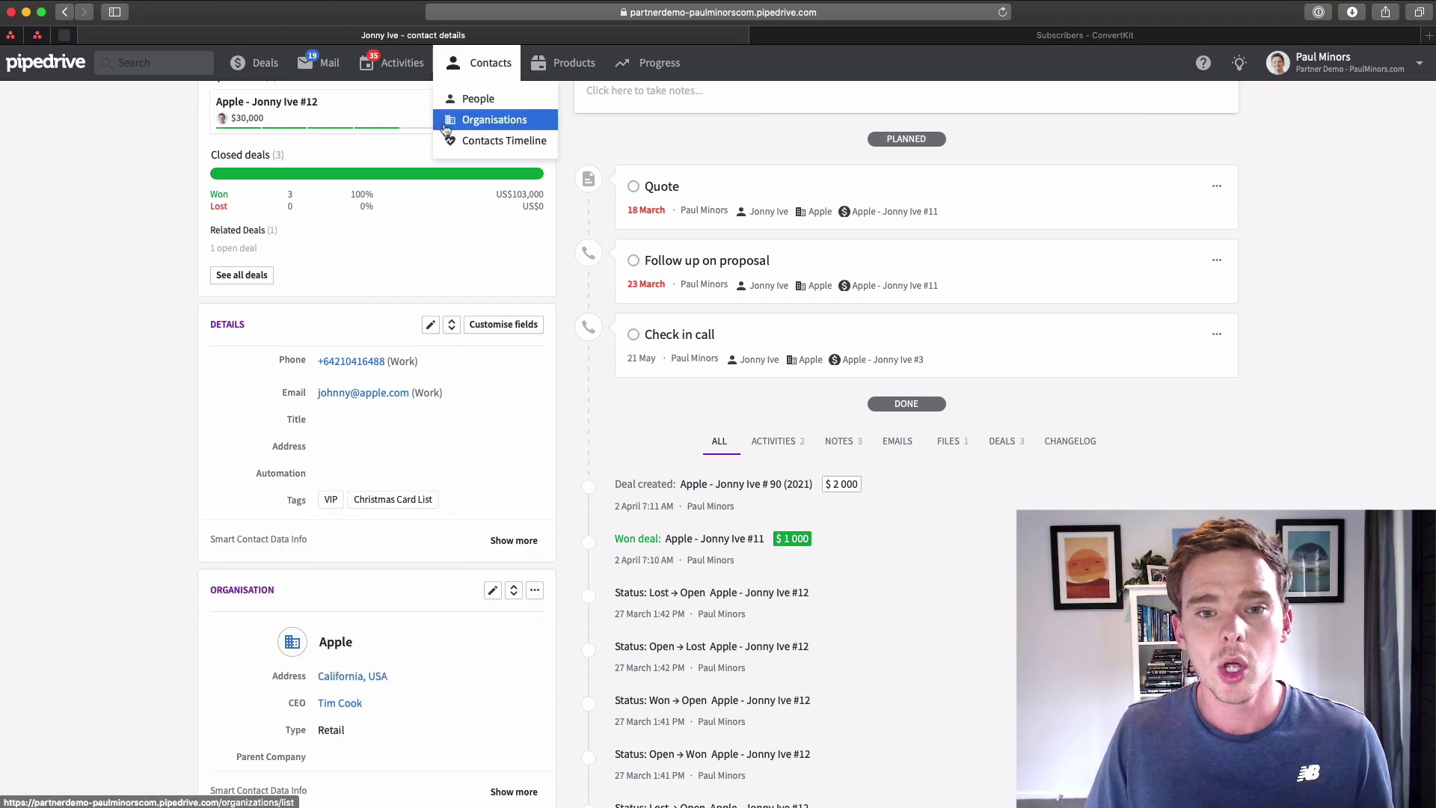
{"action": "left_click", "coordinate": [458, 100]}
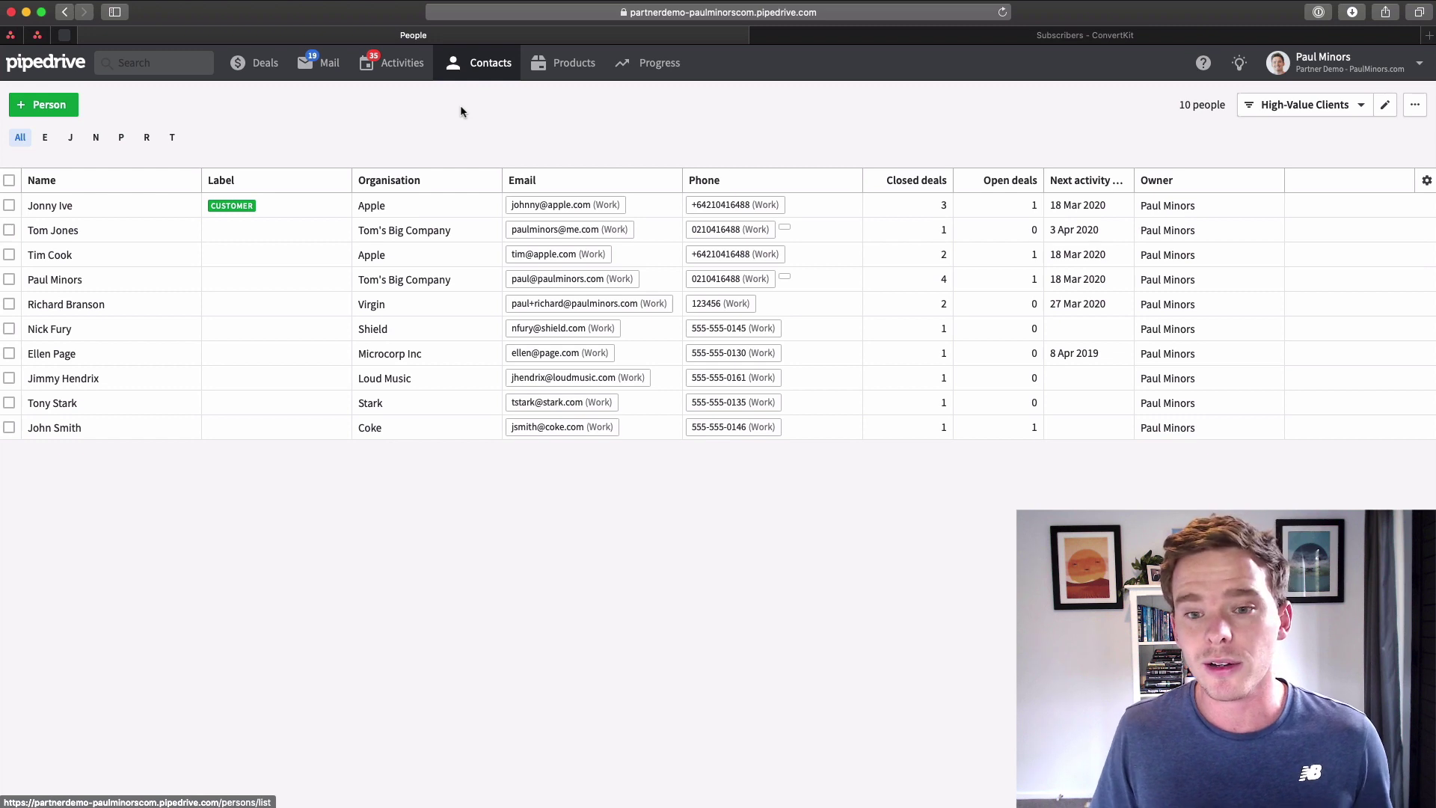
{"action": "left_click", "coordinate": [9, 180]}
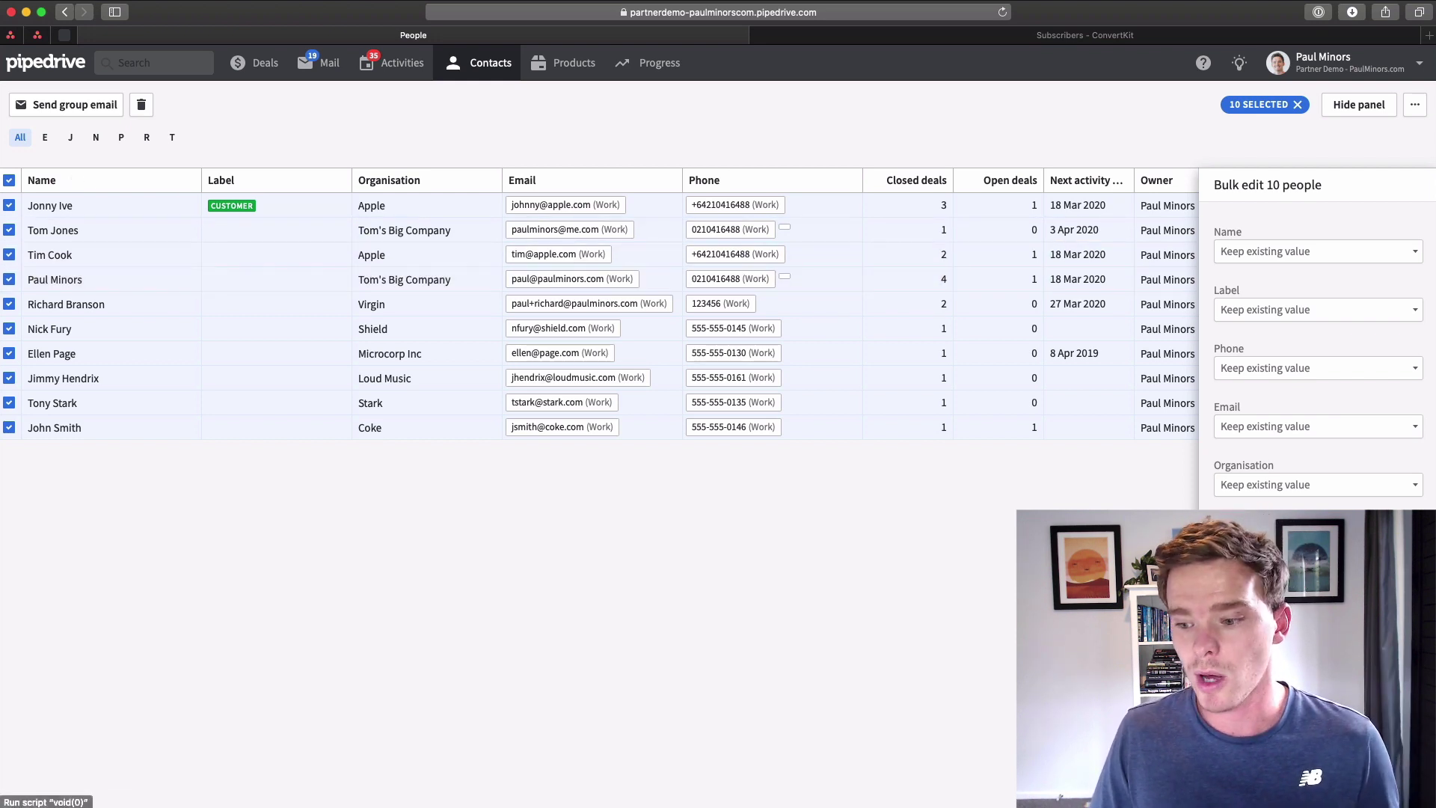
{"action": "key", "text": "Escape"}
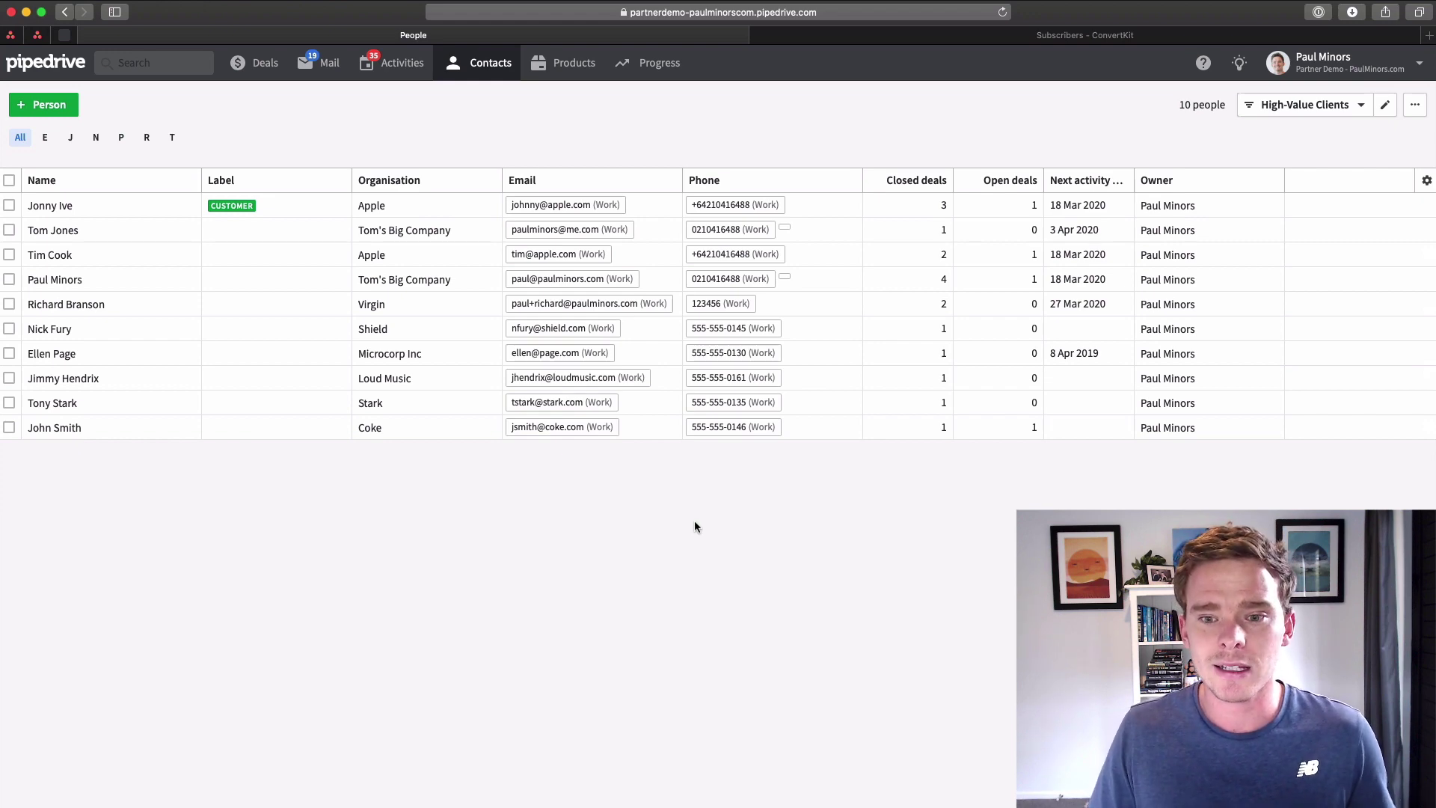
Step: Switch to ConvertKit's Subscribers page and scroll through its tag list
{"action": "left_click", "coordinate": [1051, 35]}
{"action": "scroll", "coordinate": [1092, 382], "scroll_direction": "down", "scroll_amount": 10}
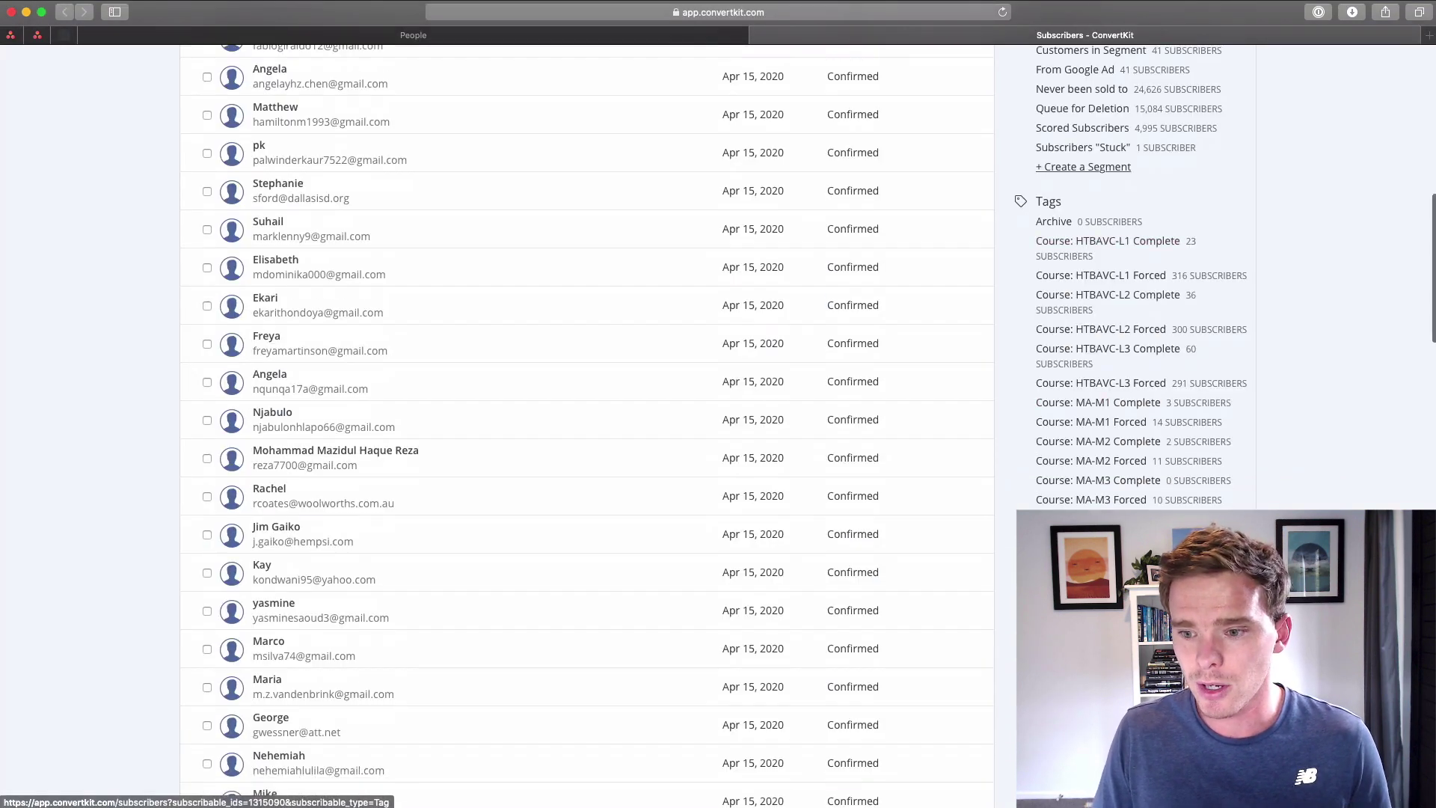
{"action": "scroll", "coordinate": [1064, 410], "scroll_direction": "down", "scroll_amount": 10}
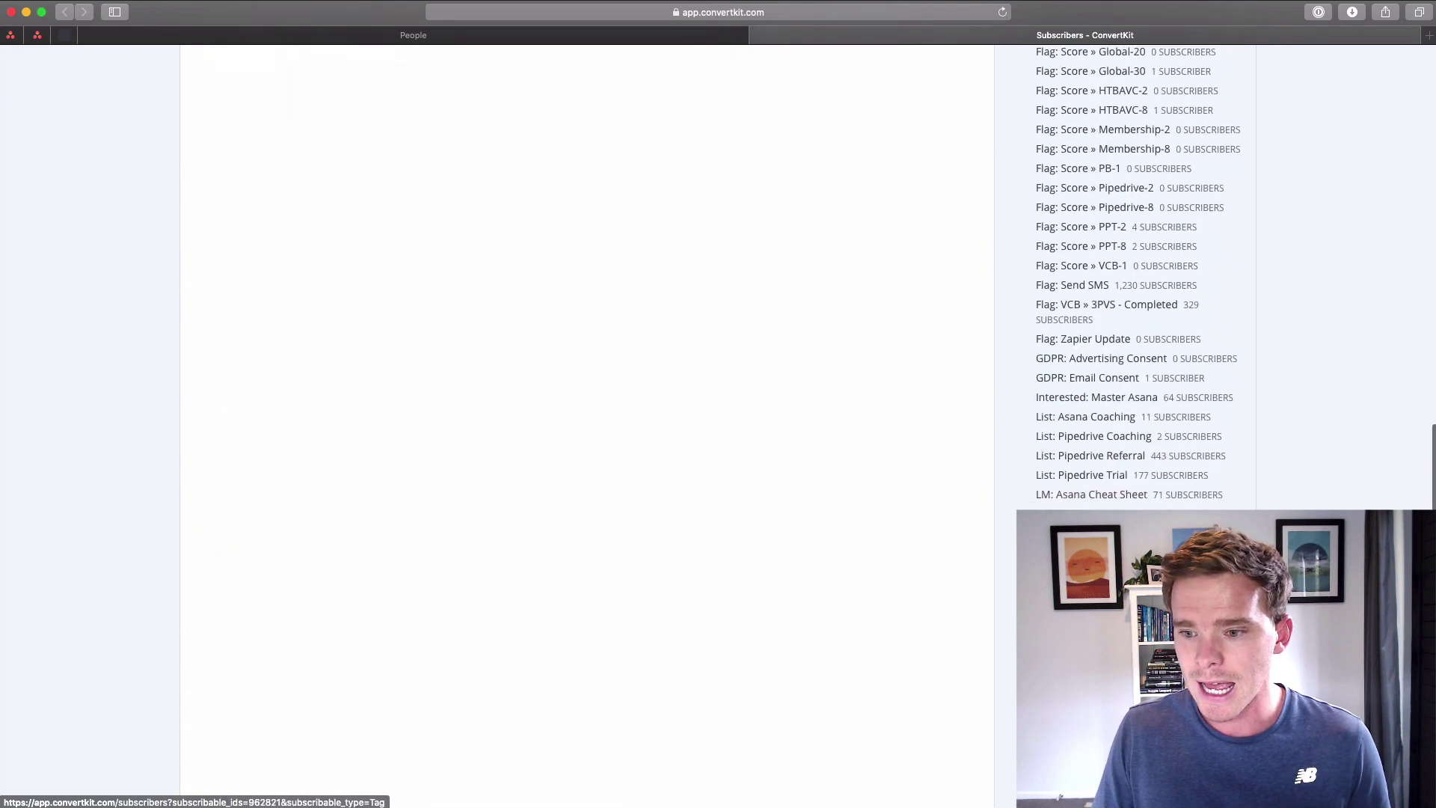
{"action": "scroll", "coordinate": [1063, 410], "scroll_direction": "down", "scroll_amount": 2}
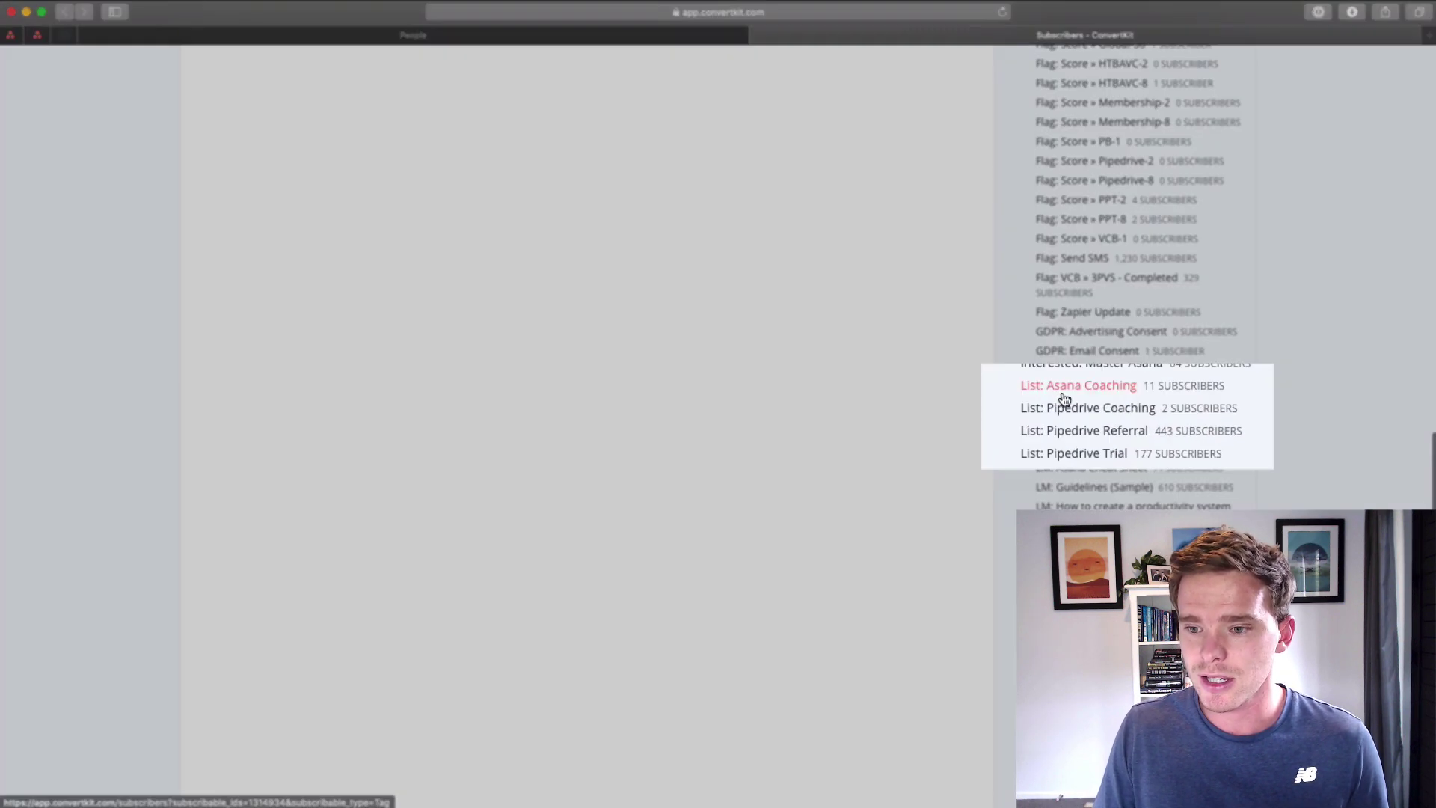